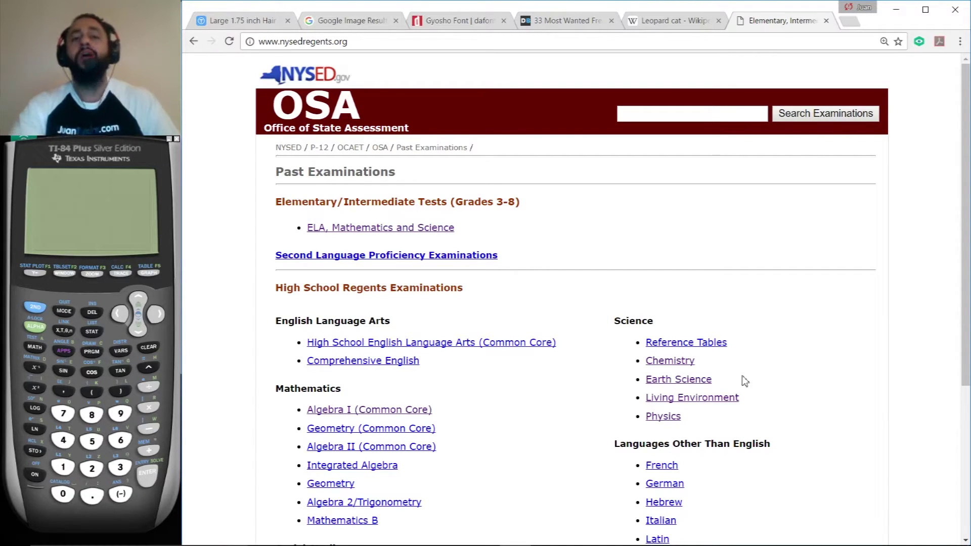
Select and then deselect the Problem 4 question image, and switch to the blue pen
{"action": "left_click", "coordinate": [585, 43]}
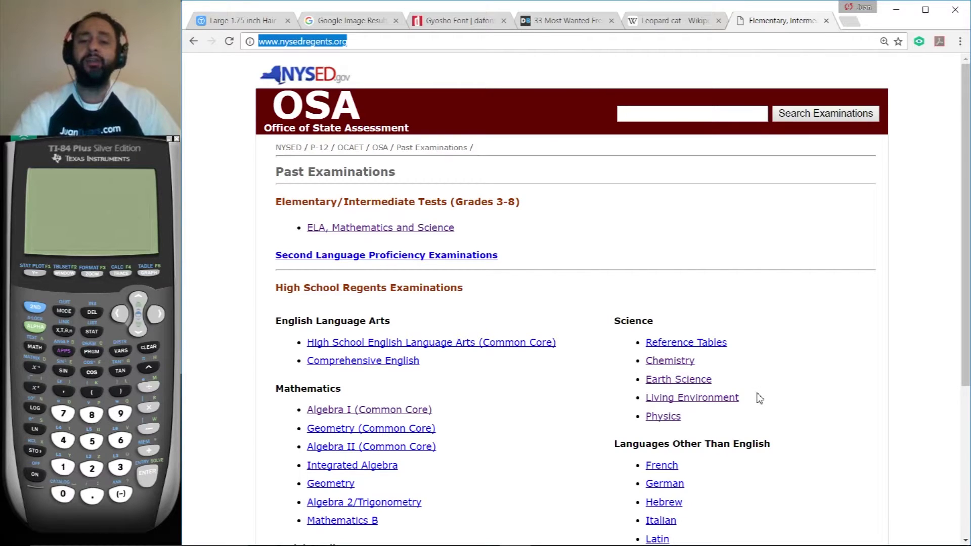
{"action": "left_click_drag", "start_coordinate": [756, 405], "coordinate": [641, 399]}
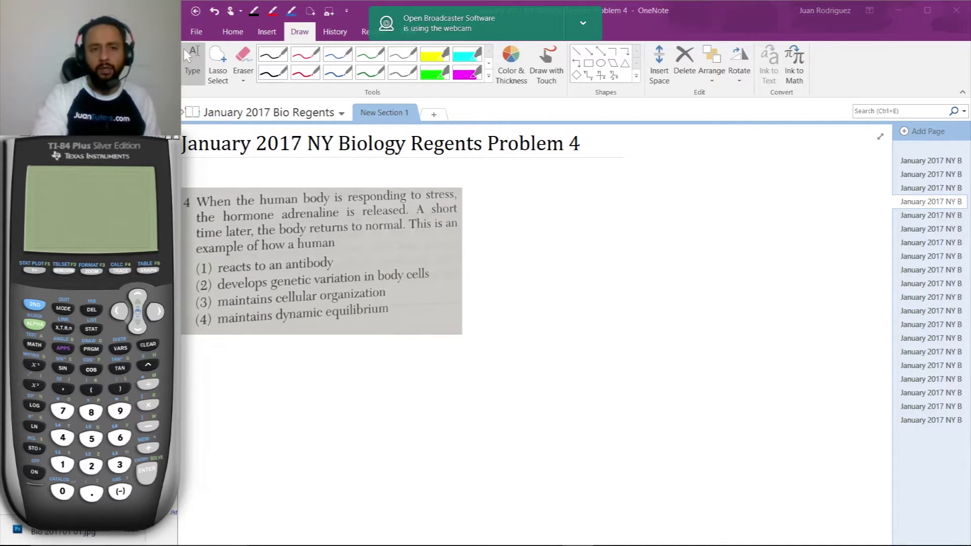
{"action": "key", "text": "ctrl+a"}
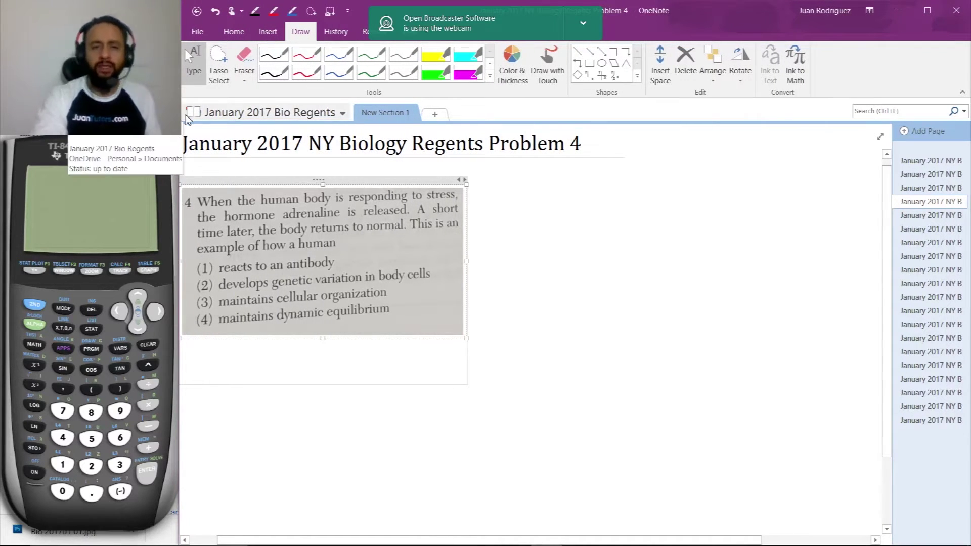
{"action": "left_click", "coordinate": [694, 203]}
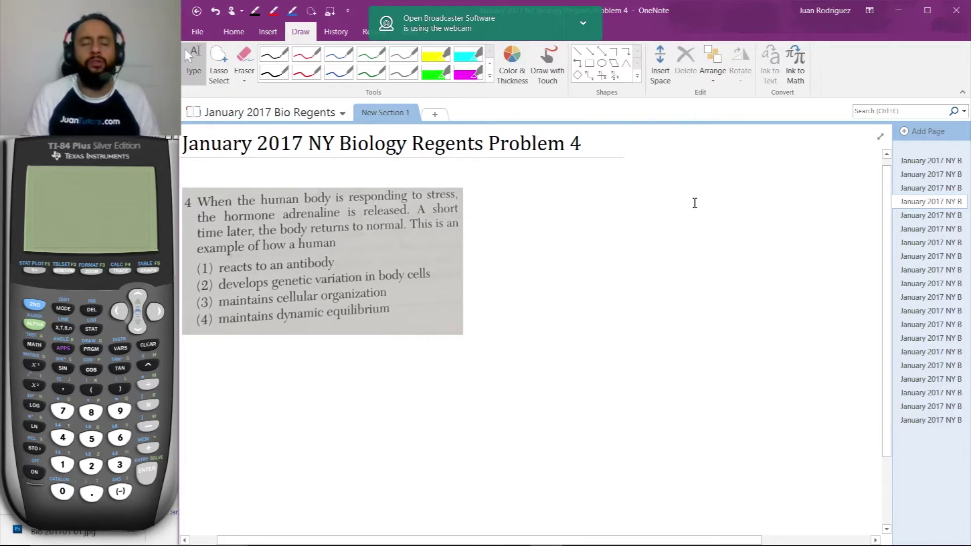
{"action": "key", "text": "alt+6"}
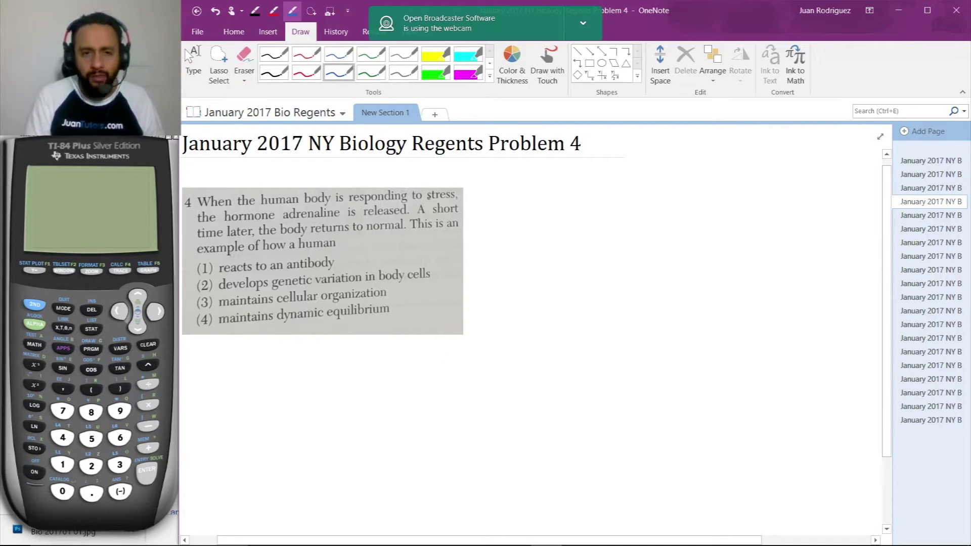
Underline 'stress' in blue and begin writing 'adrenaline is involved' beside the question
{"action": "left_click_drag", "start_coordinate": [428, 203], "coordinate": [456, 201]}
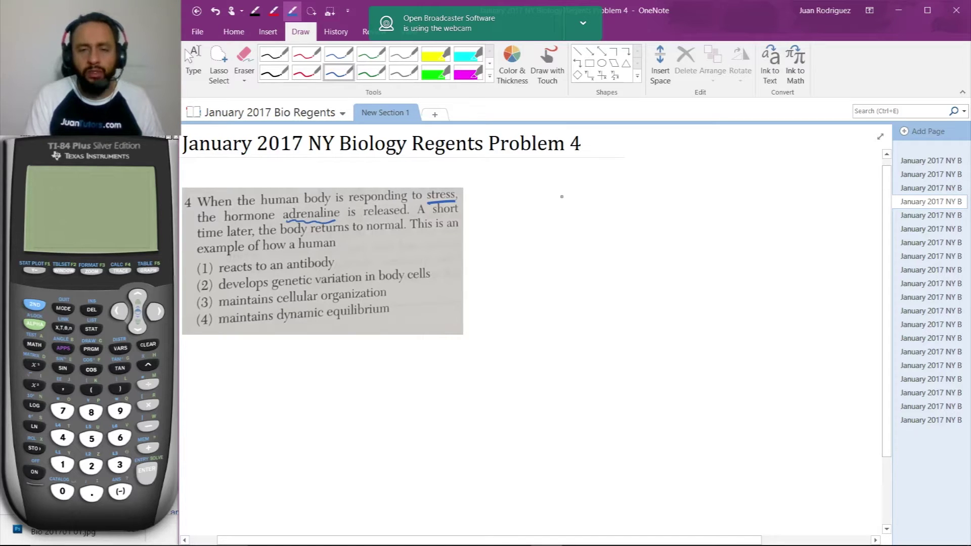
{"action": "left_click_drag", "start_coordinate": [497, 192], "coordinate": [594, 192]}
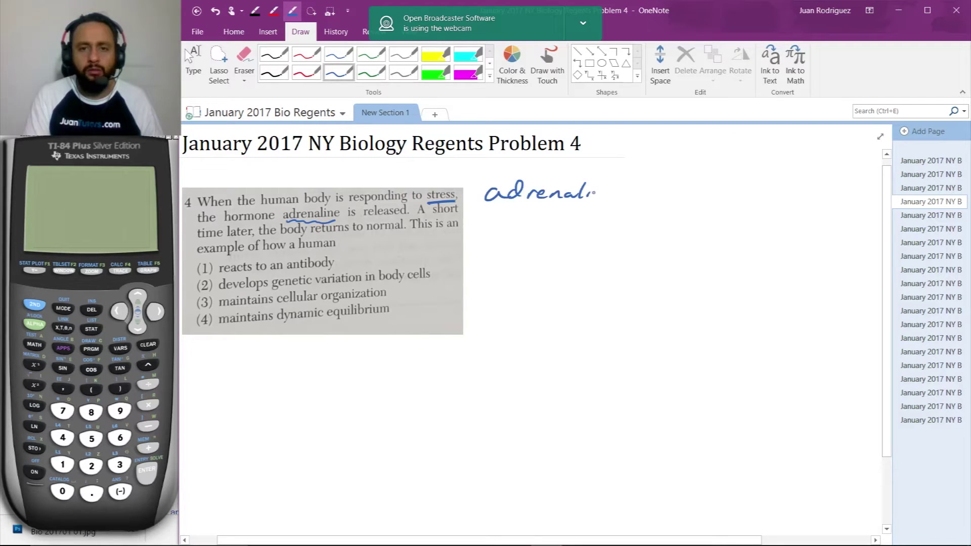
{"action": "left_click_drag", "start_coordinate": [595, 192], "coordinate": [620, 194]}
{"action": "left_click_drag", "start_coordinate": [662, 189], "coordinate": [675, 200]}
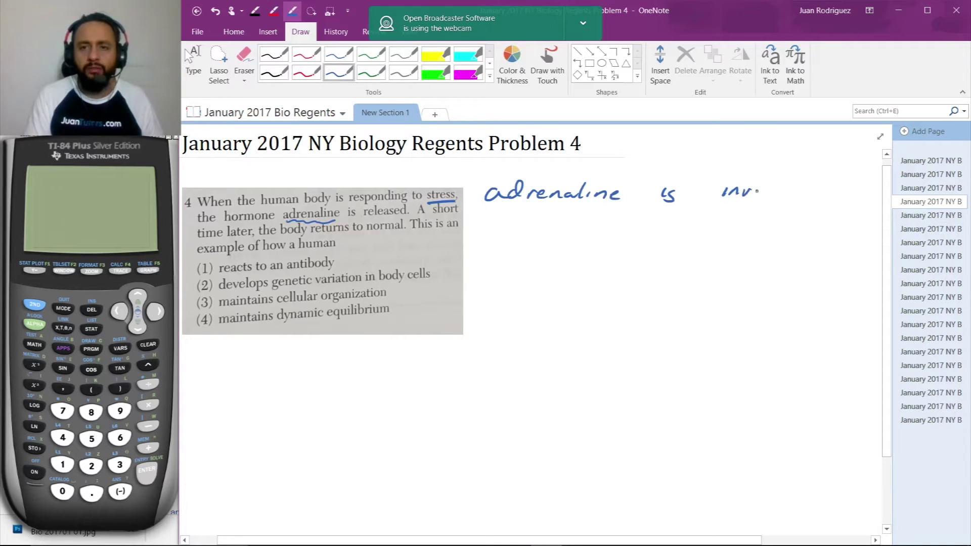
{"action": "left_click_drag", "start_coordinate": [787, 193], "coordinate": [811, 181]}
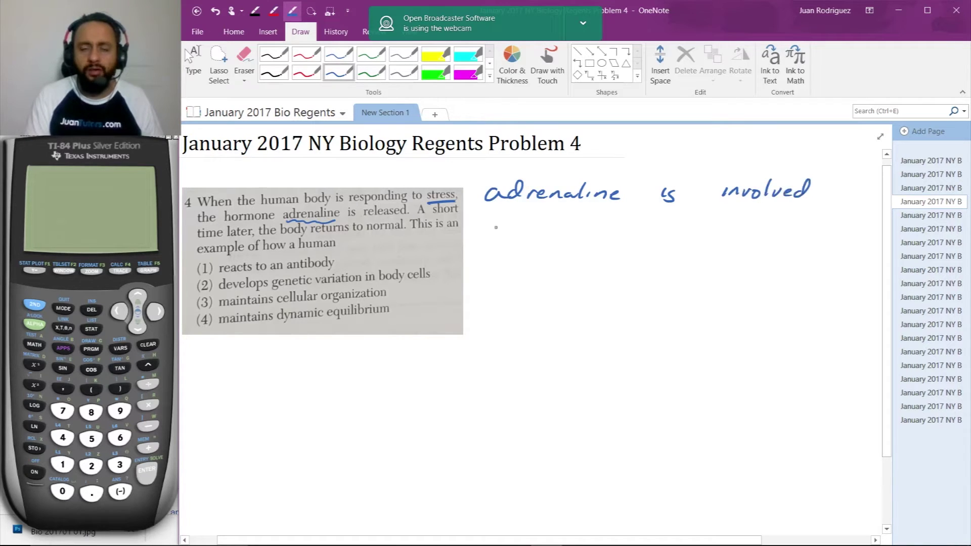
Finish the note with 'in the fight or flight response', then switch to the Epinephrine article
{"action": "mouse_move", "coordinate": [494, 227]}
{"action": "left_mouse_down"}
{"action": "mouse_move", "coordinate": [496, 235]}
{"action": "mouse_move", "coordinate": [540, 237]}
{"action": "left_mouse_up"}
{"action": "left_click_drag", "start_coordinate": [534, 225], "coordinate": [547, 225]}
{"action": "mouse_move", "coordinate": [547, 216]}
{"action": "left_mouse_down"}
{"action": "mouse_move", "coordinate": [556, 235]}
{"action": "mouse_move", "coordinate": [579, 237]}
{"action": "left_mouse_up"}
{"action": "mouse_move", "coordinate": [638, 221]}
{"action": "left_mouse_down"}
{"action": "mouse_move", "coordinate": [622, 241]}
{"action": "mouse_move", "coordinate": [632, 256]}
{"action": "mouse_move", "coordinate": [662, 243]}
{"action": "left_mouse_up"}
{"action": "left_click_drag", "start_coordinate": [656, 234], "coordinate": [708, 238]}
{"action": "mouse_move", "coordinate": [708, 238]}
{"action": "left_mouse_down"}
{"action": "mouse_move", "coordinate": [764, 248]}
{"action": "mouse_move", "coordinate": [802, 241]}
{"action": "left_mouse_up"}
{"action": "left_click_drag", "start_coordinate": [795, 234], "coordinate": [810, 233]}
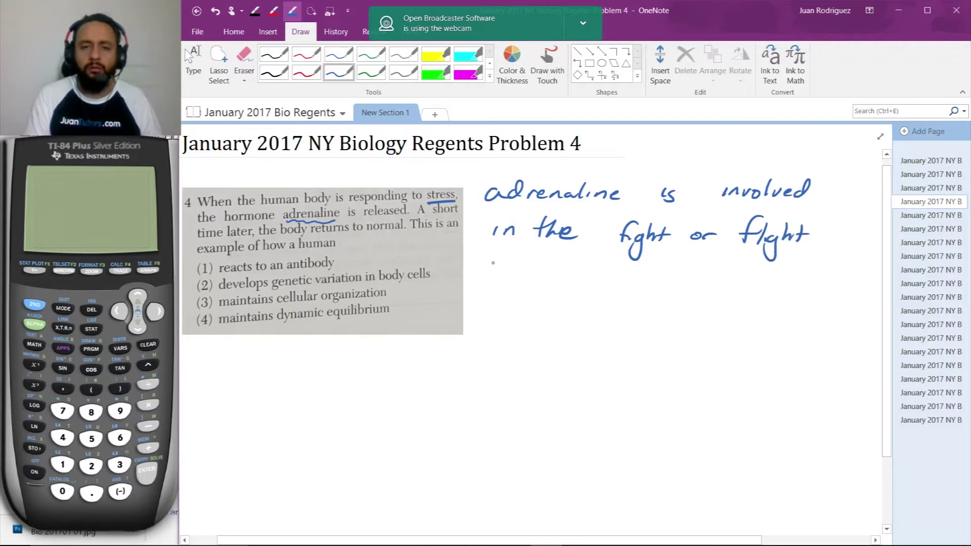
{"action": "mouse_move", "coordinate": [491, 260]}
{"action": "left_mouse_down"}
{"action": "mouse_move", "coordinate": [520, 272]}
{"action": "mouse_move", "coordinate": [512, 277]}
{"action": "left_mouse_up"}
{"action": "mouse_move", "coordinate": [526, 263]}
{"action": "left_mouse_down"}
{"action": "mouse_move", "coordinate": [526, 280]}
{"action": "mouse_move", "coordinate": [548, 268]}
{"action": "mouse_move", "coordinate": [585, 274]}
{"action": "left_mouse_up"}
{"action": "left_click", "coordinate": [573, 269]}
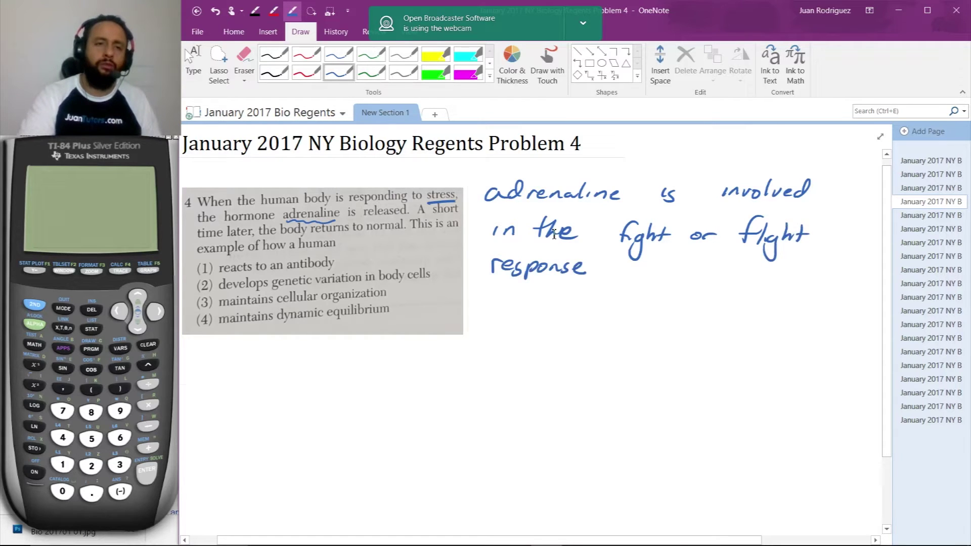
{"action": "key", "text": "alt+Tab"}
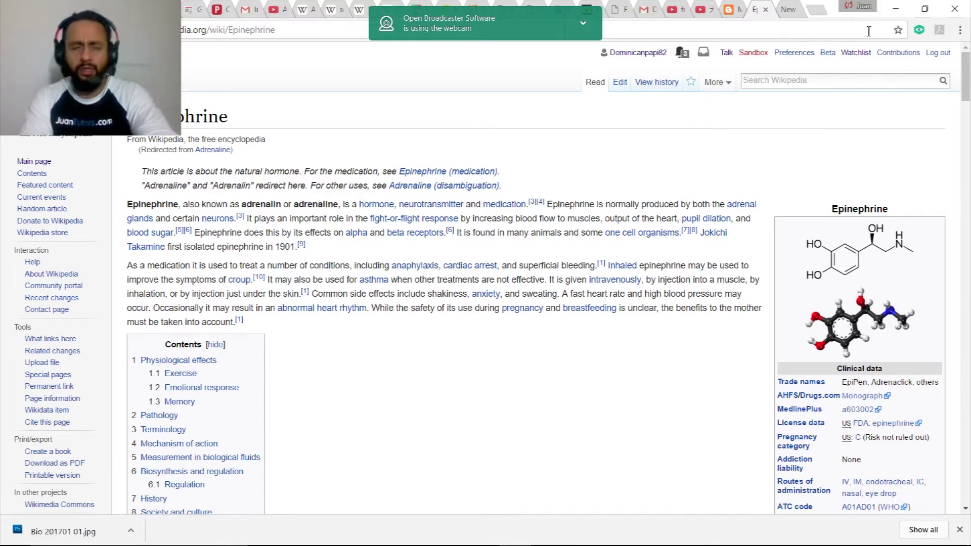
{"action": "key", "text": "alt+Tab"}
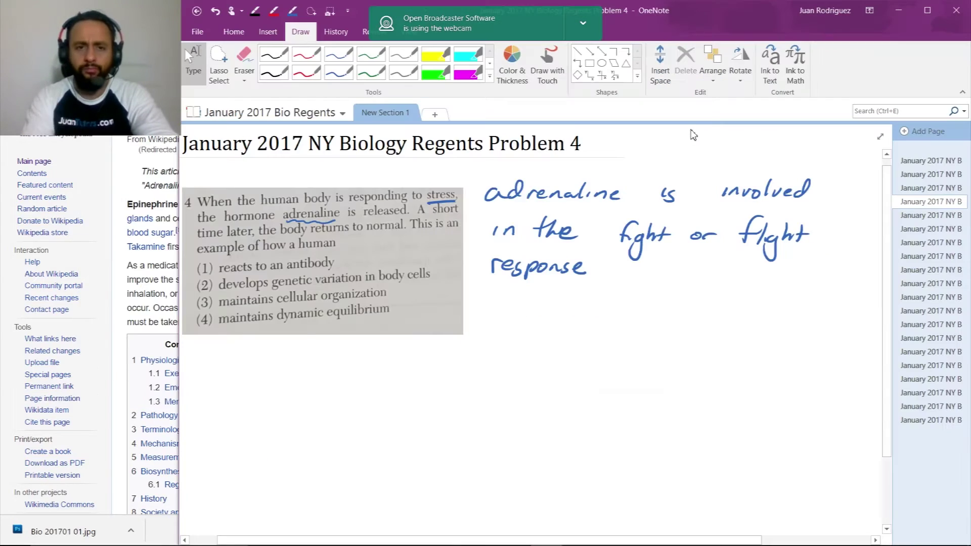
Return to the OneNote page and switch from blue to red ink
{"action": "key", "text": "alt+Tab"}
{"action": "key", "text": "Tab"}
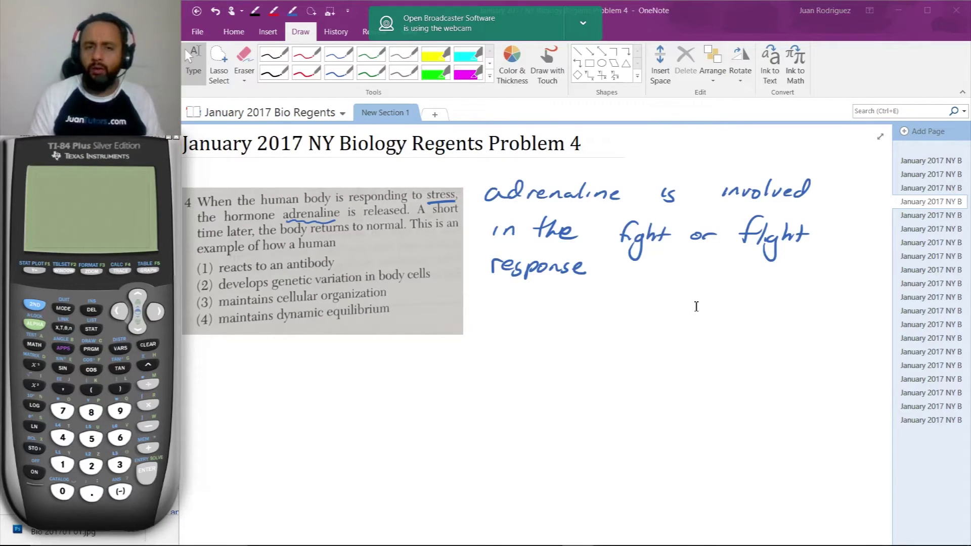
{"action": "left_click", "coordinate": [695, 307]}
{"action": "left_click", "coordinate": [335, 77]}
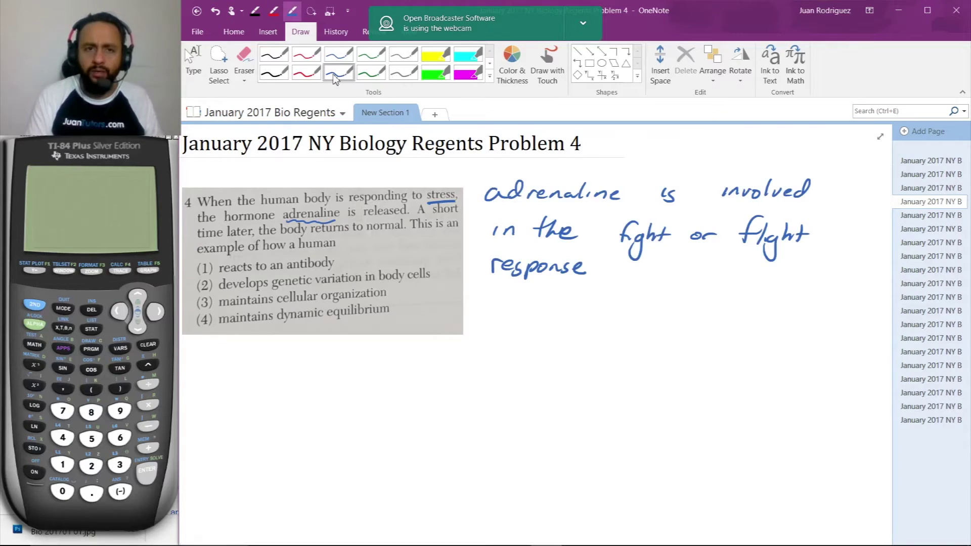
{"action": "left_click", "coordinate": [306, 74]}
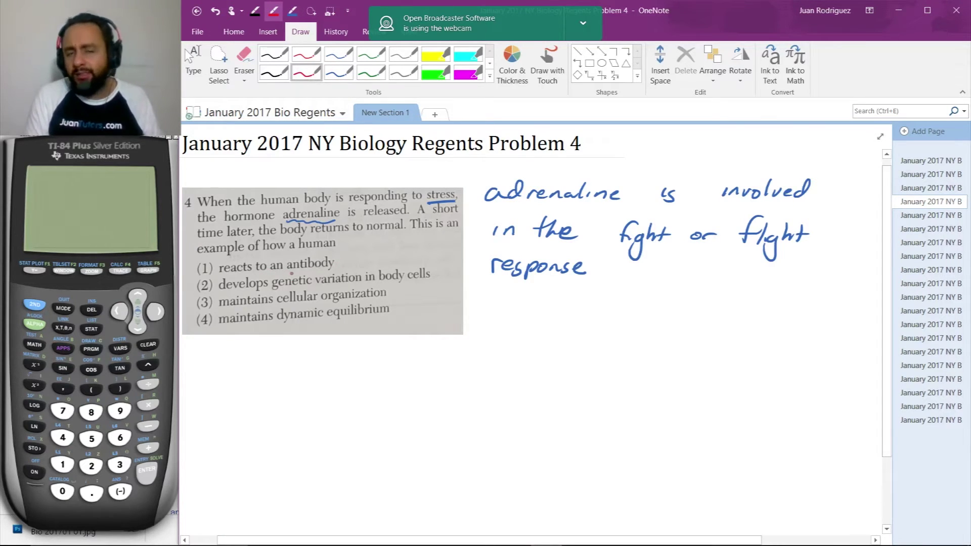
Underline 'antibody', write 'immune response', X out choice (1), and start an arrow from (2)
{"action": "left_click_drag", "start_coordinate": [291, 274], "coordinate": [364, 261]}
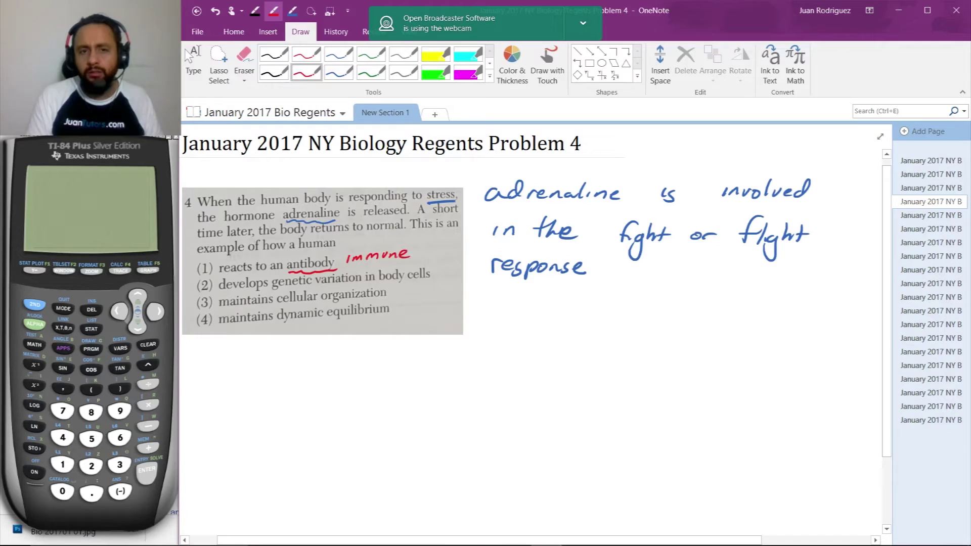
{"action": "left_click_drag", "start_coordinate": [381, 268], "coordinate": [392, 266]}
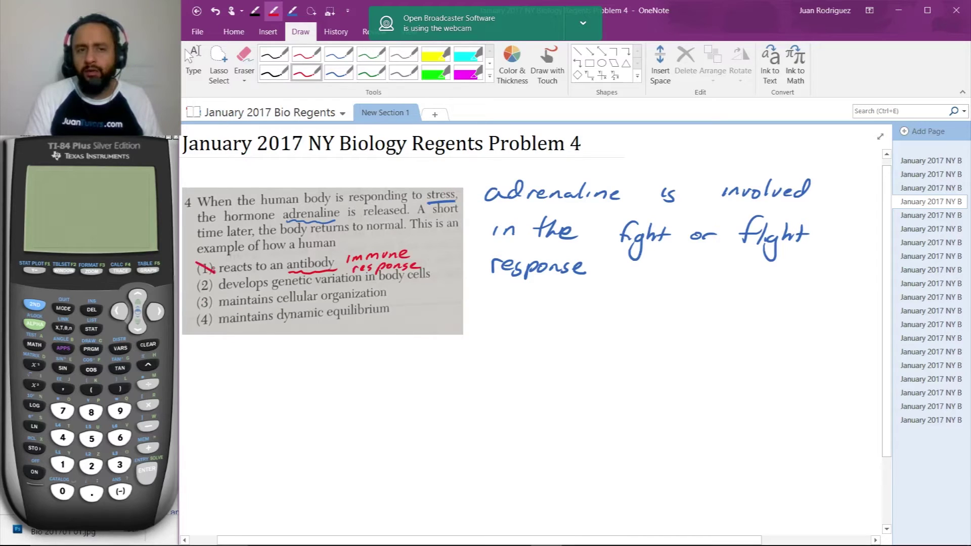
{"action": "left_click_drag", "start_coordinate": [214, 261], "coordinate": [197, 276]}
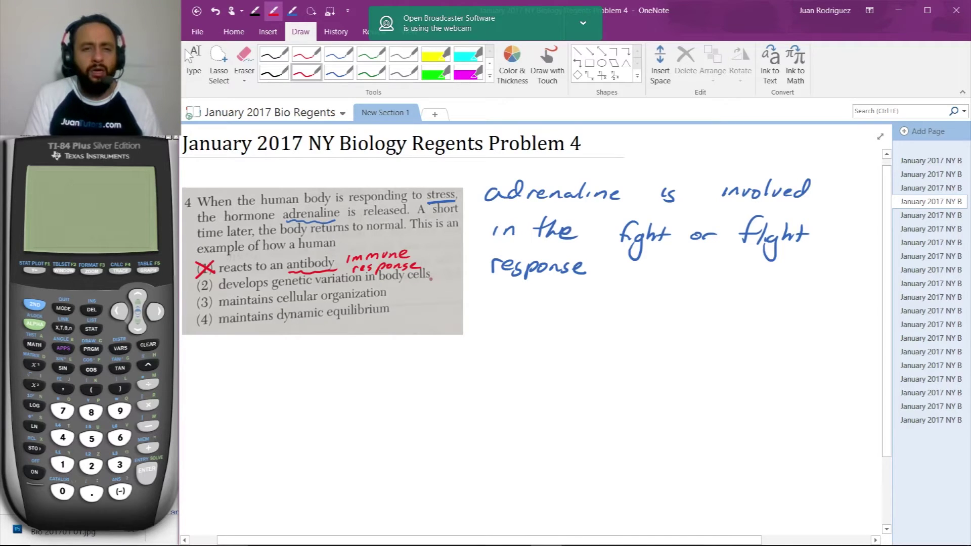
{"action": "left_click_drag", "start_coordinate": [429, 277], "coordinate": [477, 318]}
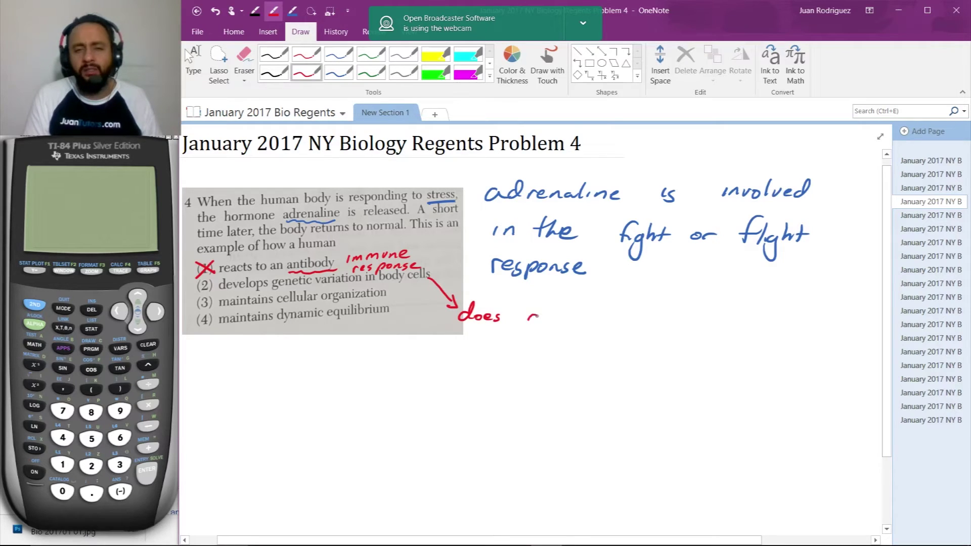
Write 'does not cause mutations in cells' at the arrow's end and cross out choice (2)
{"action": "left_click_drag", "start_coordinate": [536, 315], "coordinate": [557, 315]}
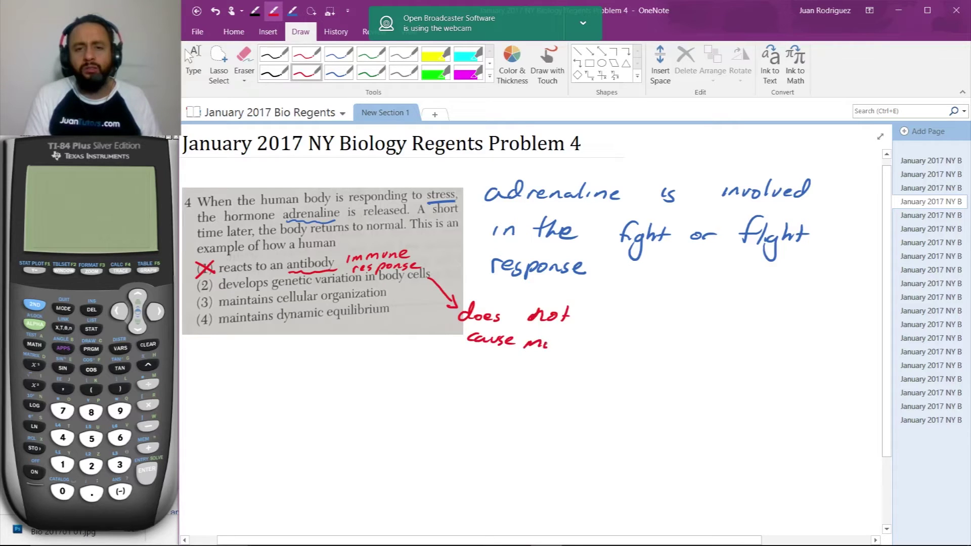
{"action": "mouse_move", "coordinate": [545, 341]}
{"action": "left_mouse_down"}
{"action": "mouse_move", "coordinate": [566, 348]}
{"action": "mouse_move", "coordinate": [586, 338]}
{"action": "mouse_move", "coordinate": [616, 349]}
{"action": "left_mouse_up"}
{"action": "left_click_drag", "start_coordinate": [540, 364], "coordinate": [570, 370]}
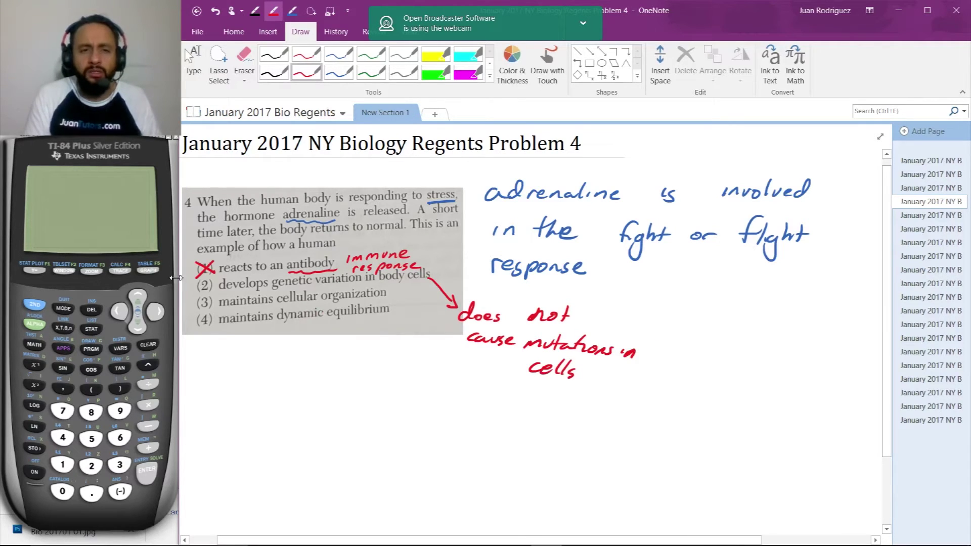
{"action": "left_click_drag", "start_coordinate": [210, 277], "coordinate": [188, 294]}
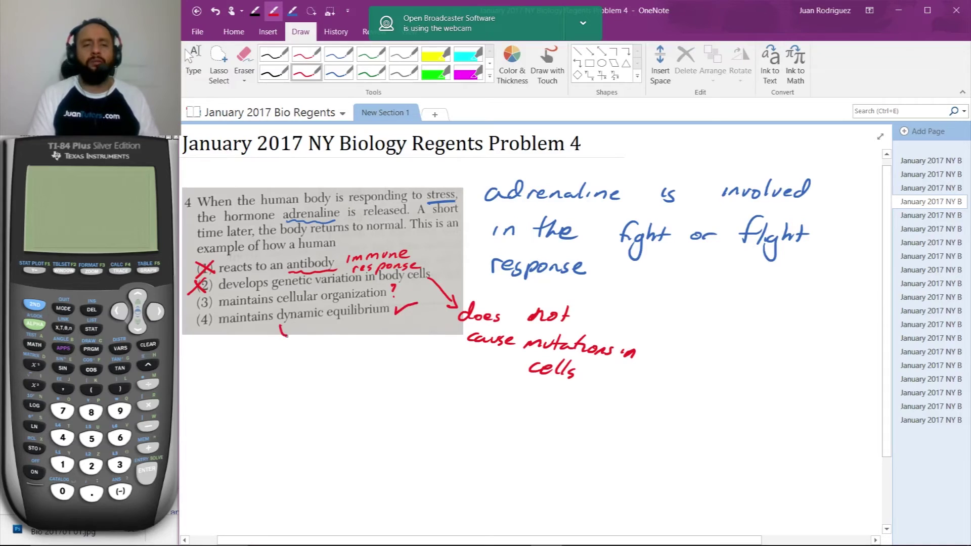
Brace 'dynamic equilibrium' in red, write 'Maintaining homeostasis.' beneath it, and circle choice (4)
{"action": "left_click_drag", "start_coordinate": [286, 336], "coordinate": [386, 320]}
{"action": "mouse_move", "coordinate": [266, 374]}
{"action": "left_mouse_down"}
{"action": "mouse_move", "coordinate": [347, 362]}
{"action": "mouse_move", "coordinate": [370, 386]}
{"action": "left_mouse_up"}
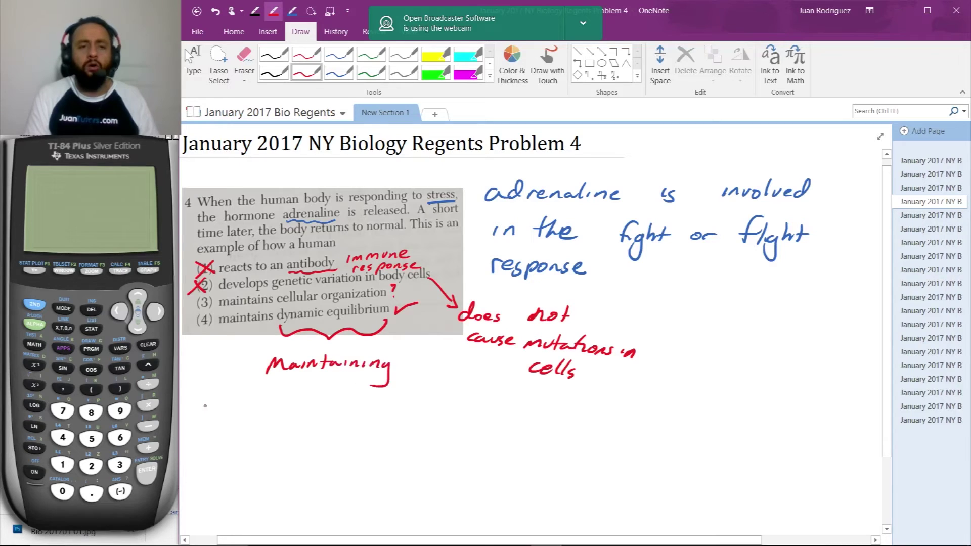
{"action": "left_click_drag", "start_coordinate": [262, 386], "coordinate": [273, 405]}
{"action": "left_click_drag", "start_coordinate": [275, 401], "coordinate": [369, 399]}
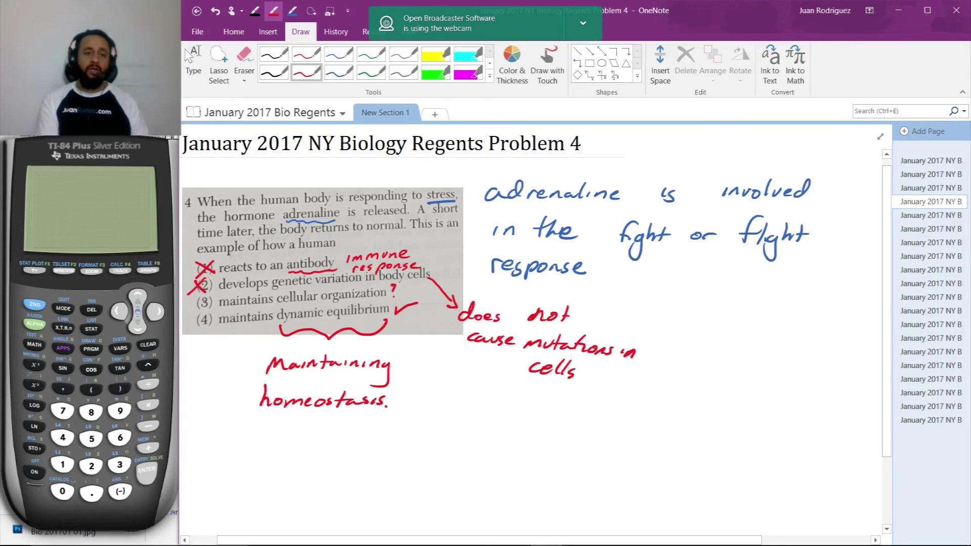
{"action": "mouse_move", "coordinate": [207, 313]}
{"action": "left_mouse_down"}
{"action": "mouse_move", "coordinate": [183, 322]}
{"action": "mouse_move", "coordinate": [207, 329]}
{"action": "mouse_move", "coordinate": [212, 312]}
{"action": "left_mouse_up"}
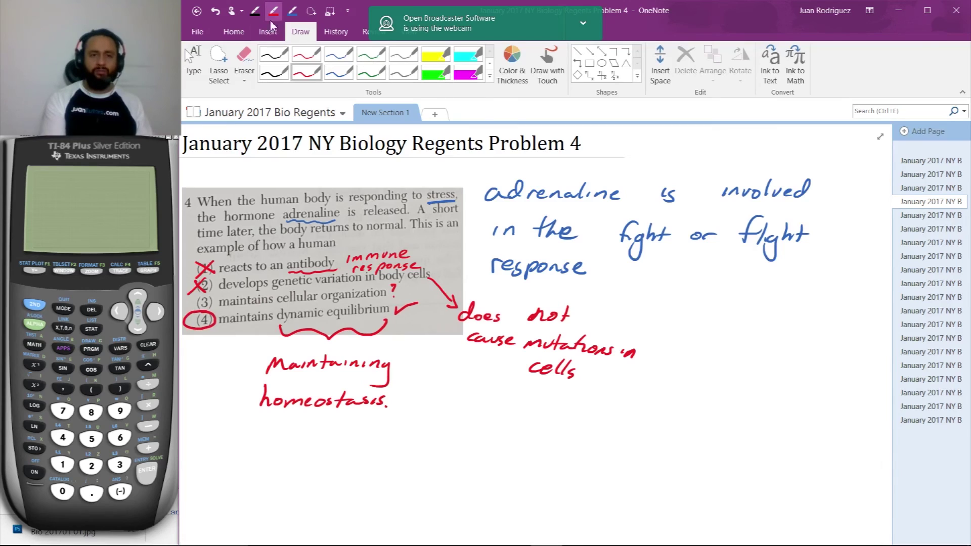
In blue, draw an arrow from (3)'s question mark to 'Arrangement of cells.' and X out (3)
{"action": "left_click", "coordinate": [291, 18]}
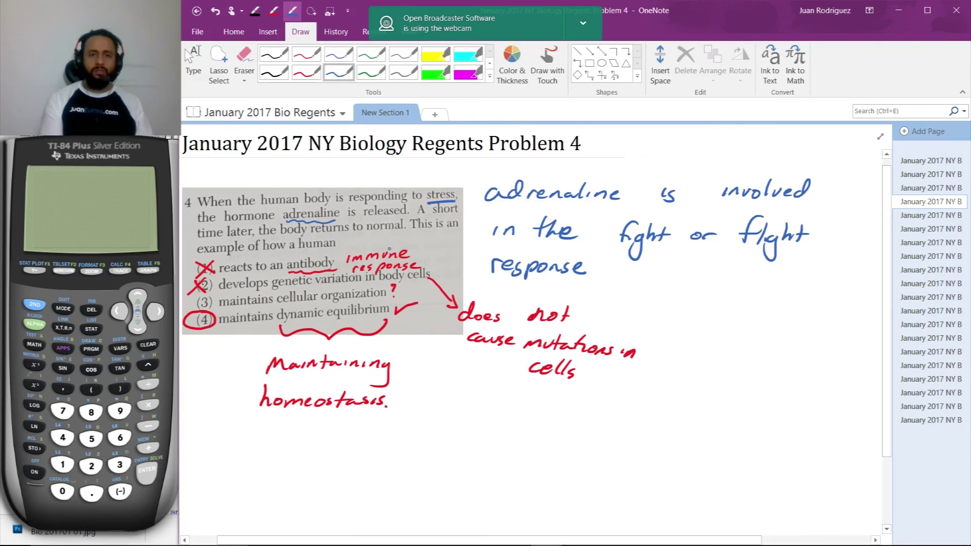
{"action": "mouse_move", "coordinate": [397, 284]}
{"action": "left_mouse_down"}
{"action": "mouse_move", "coordinate": [453, 392]}
{"action": "mouse_move", "coordinate": [456, 375]}
{"action": "mouse_move", "coordinate": [458, 414]}
{"action": "mouse_move", "coordinate": [478, 406]}
{"action": "mouse_move", "coordinate": [531, 410]}
{"action": "mouse_move", "coordinate": [528, 436]}
{"action": "mouse_move", "coordinate": [567, 417]}
{"action": "mouse_move", "coordinate": [633, 415]}
{"action": "left_mouse_up"}
{"action": "left_click_drag", "start_coordinate": [483, 441], "coordinate": [488, 455]}
{"action": "left_click_drag", "start_coordinate": [486, 447], "coordinate": [575, 460]}
{"action": "left_click", "coordinate": [587, 459]}
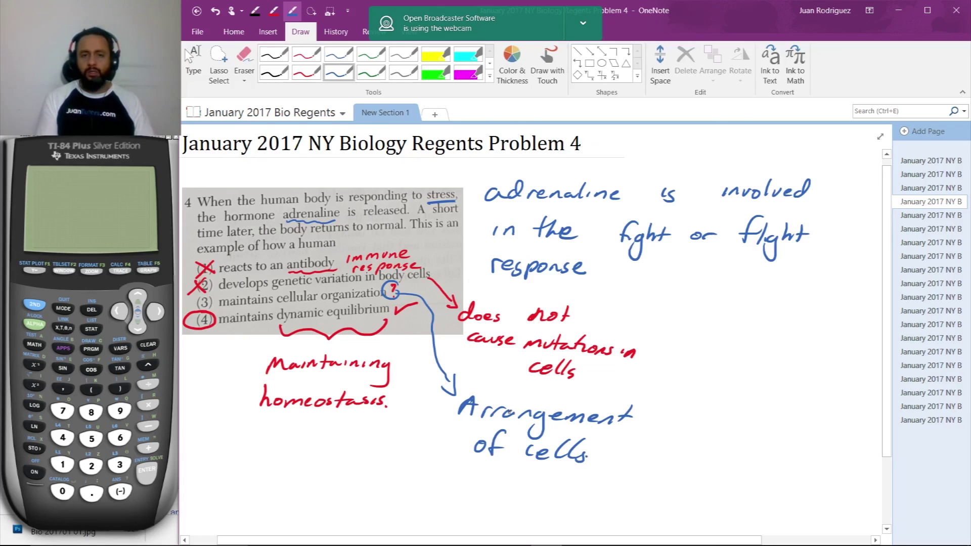
{"action": "left_click_drag", "start_coordinate": [508, 411], "coordinate": [519, 421]}
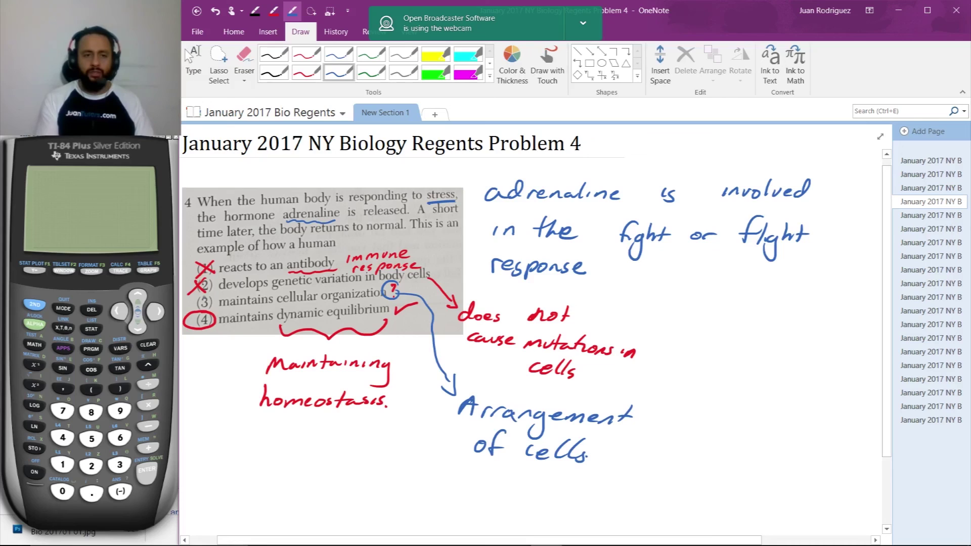
{"action": "mouse_move", "coordinate": [197, 295]}
{"action": "left_mouse_down"}
{"action": "mouse_move", "coordinate": [216, 314]}
{"action": "mouse_move", "coordinate": [197, 310]}
{"action": "left_mouse_up"}
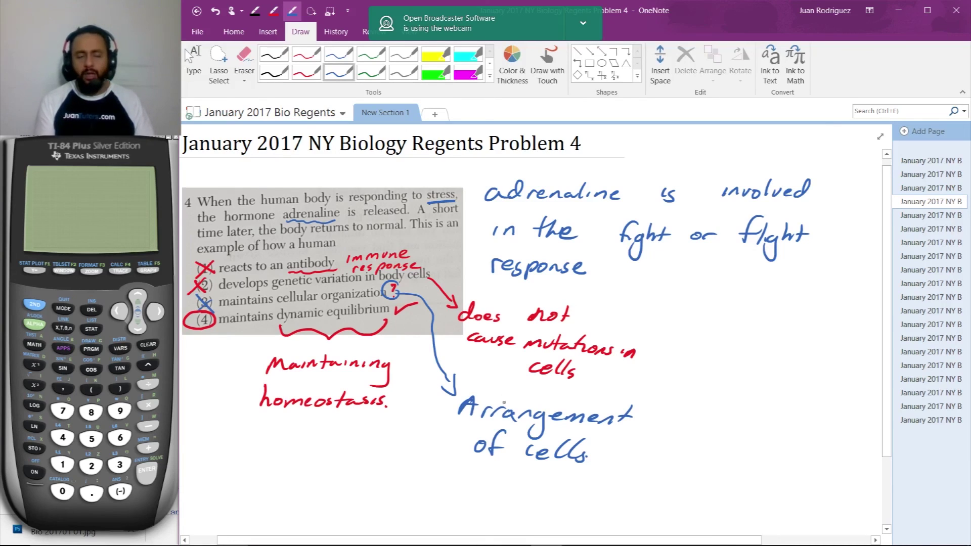